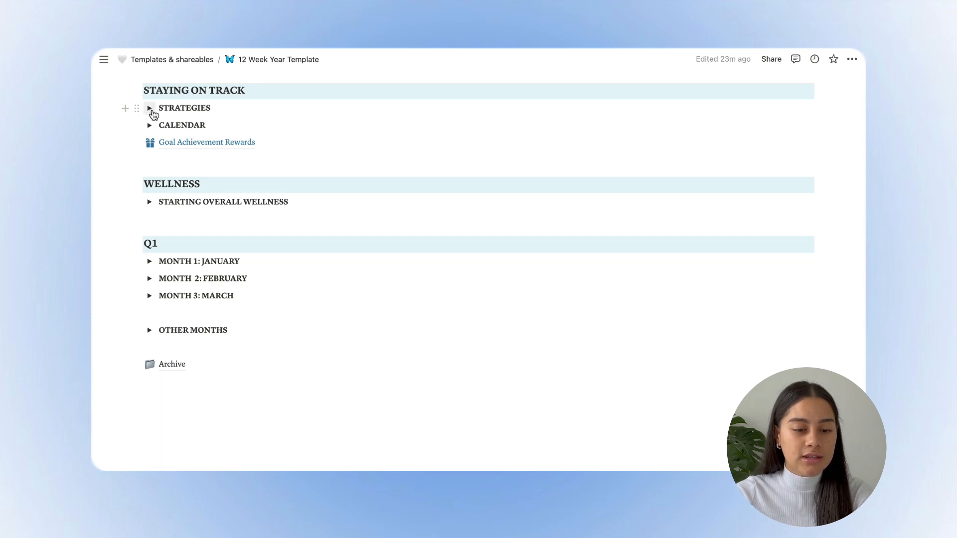
Step: Read through the Strategies list under Staying on Track and collapse it again
{"action": "left_click", "coordinate": [151, 110]}
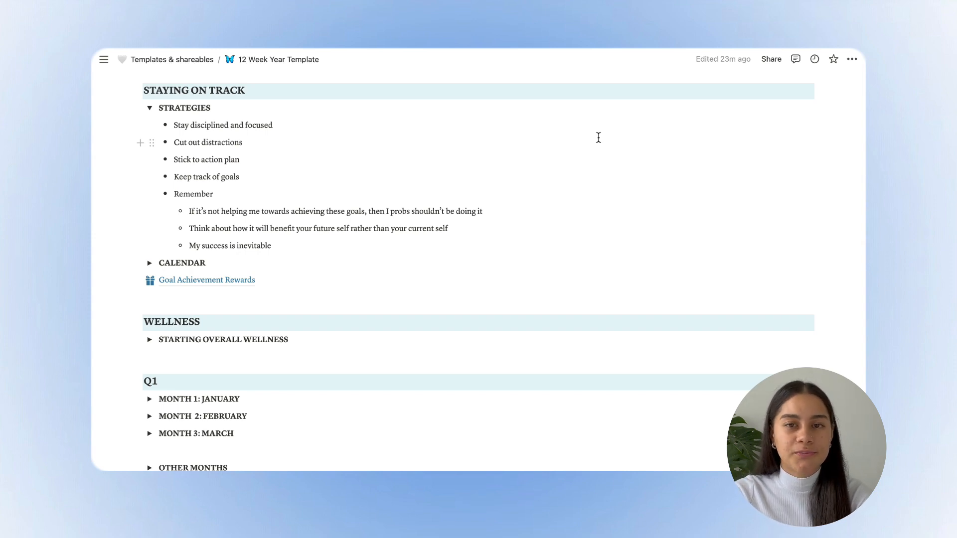
{"action": "left_click", "coordinate": [149, 109]}
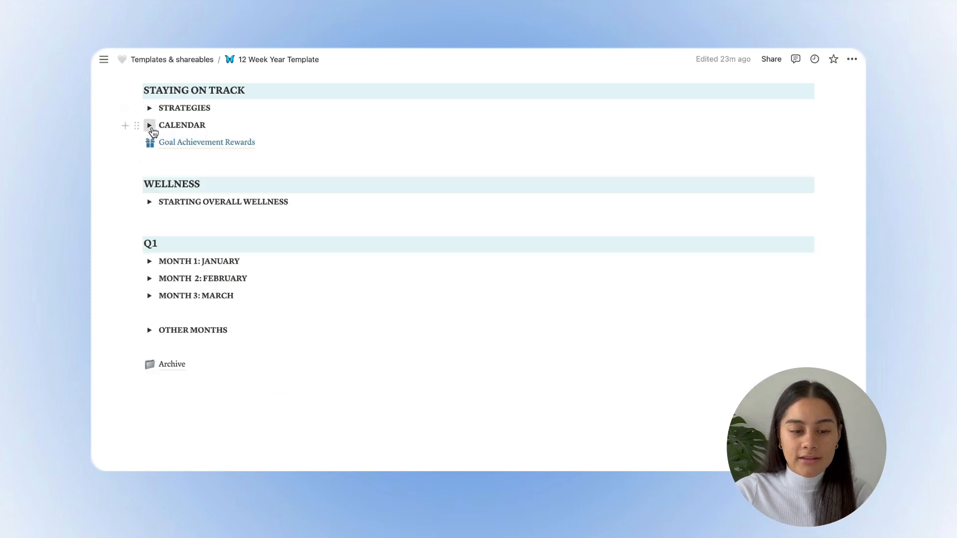
Step: Add a blank page on January 16, 2023 in the calendar, close it and collapse the Calendar section
{"action": "left_click", "coordinate": [149, 126]}
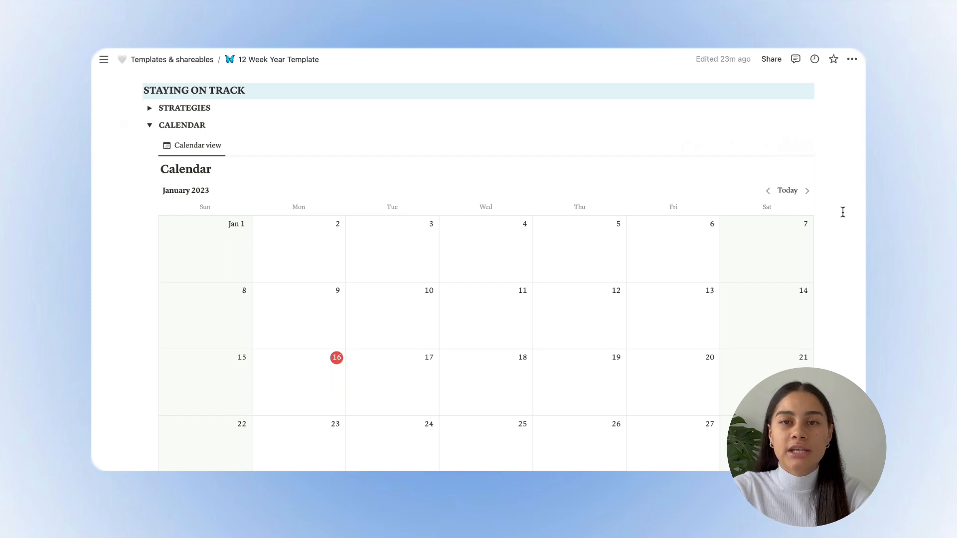
{"action": "scroll", "coordinate": [843, 213], "scroll_direction": "down", "scroll_amount": 4}
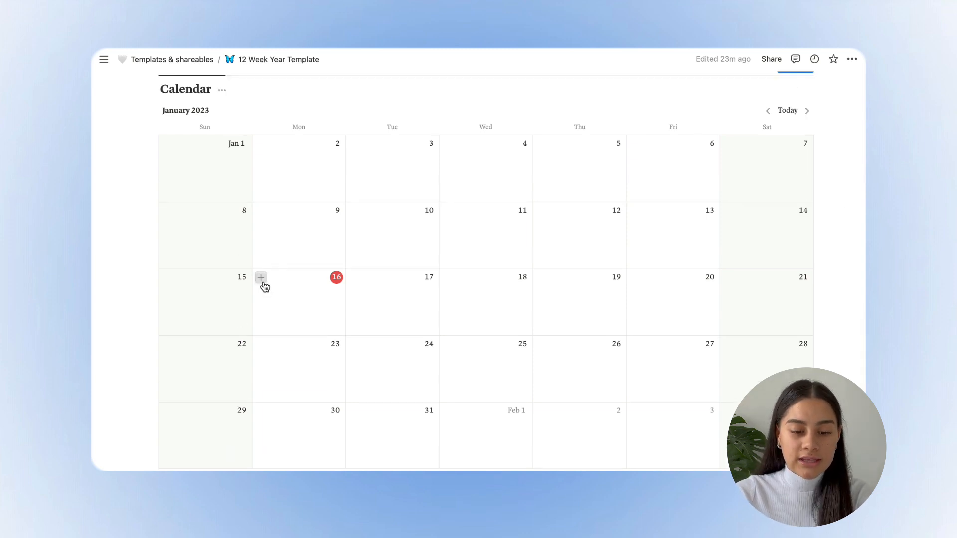
{"action": "left_click", "coordinate": [261, 278]}
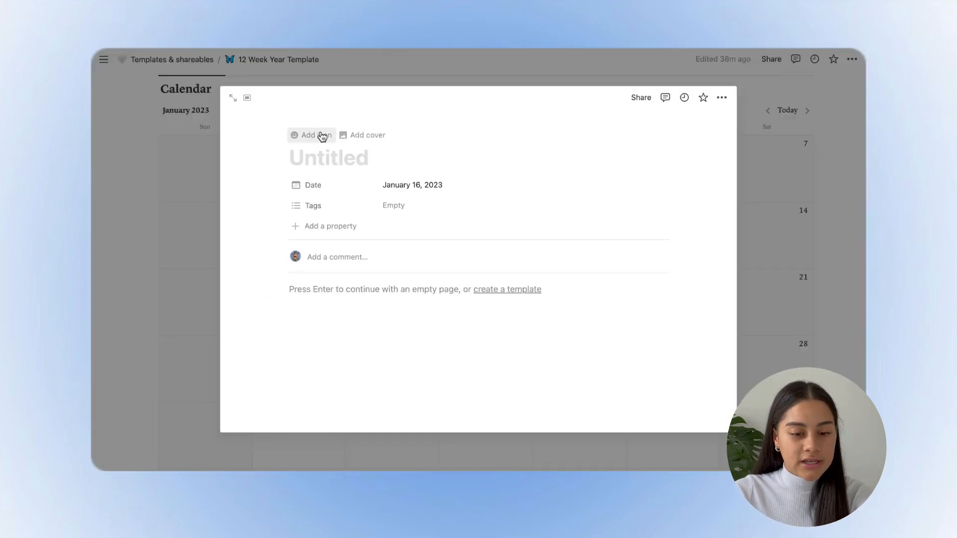
{"action": "left_click", "coordinate": [241, 78]}
{"action": "scroll", "coordinate": [160, 166], "scroll_direction": "up", "scroll_amount": 3}
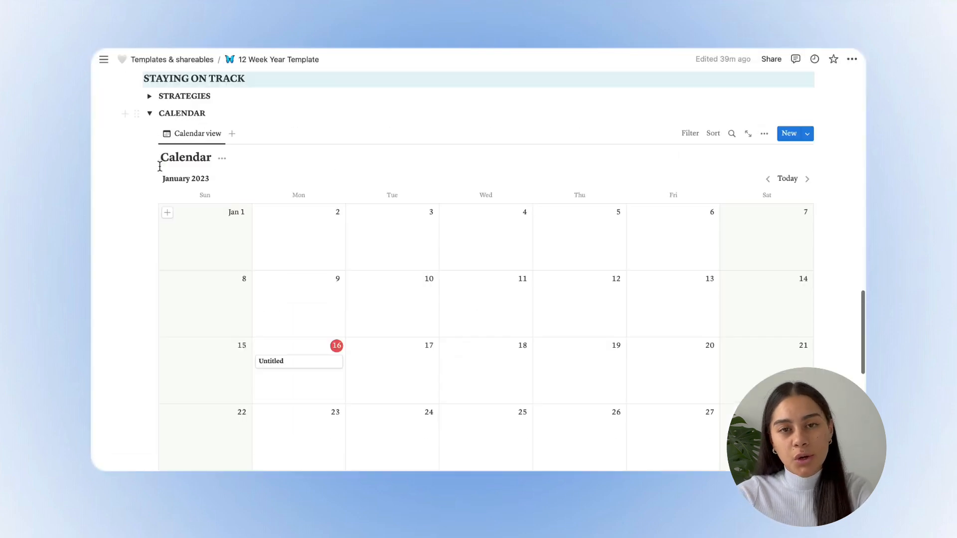
{"action": "scroll", "coordinate": [160, 166], "scroll_direction": "up", "scroll_amount": 1}
{"action": "left_click", "coordinate": [150, 143]}
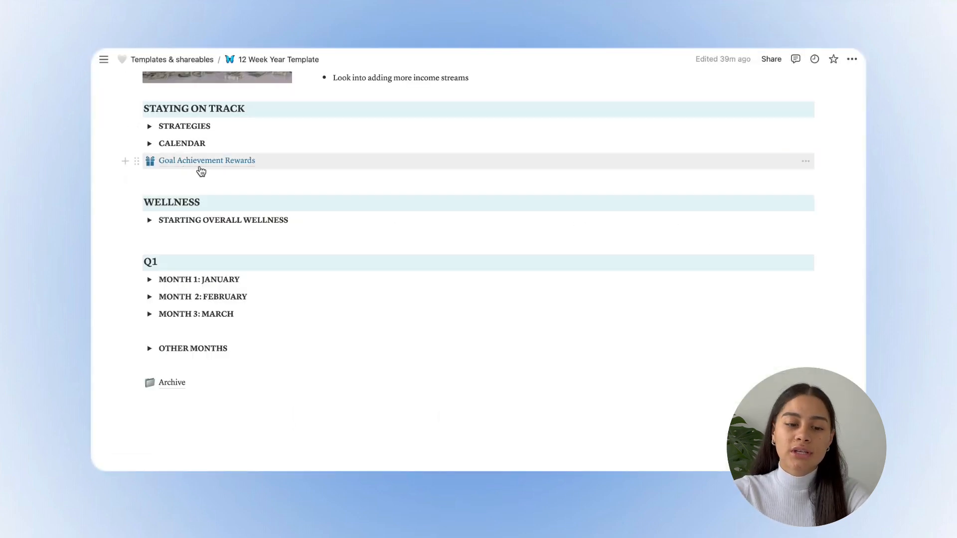
Step: Look through the Goal Achievement Rewards page and all areas and columns of the Starting Overall Wellness table
{"action": "left_click", "coordinate": [221, 164]}
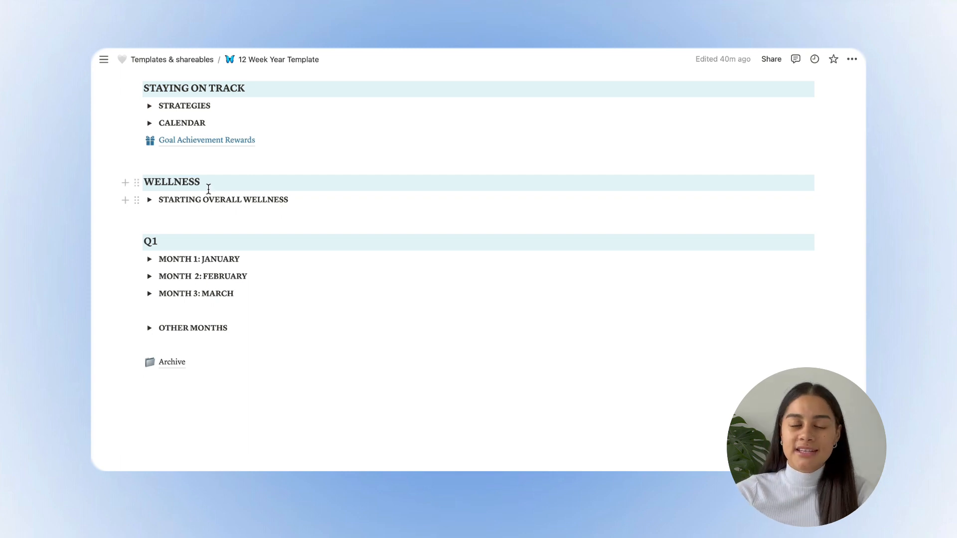
{"action": "left_click", "coordinate": [150, 200]}
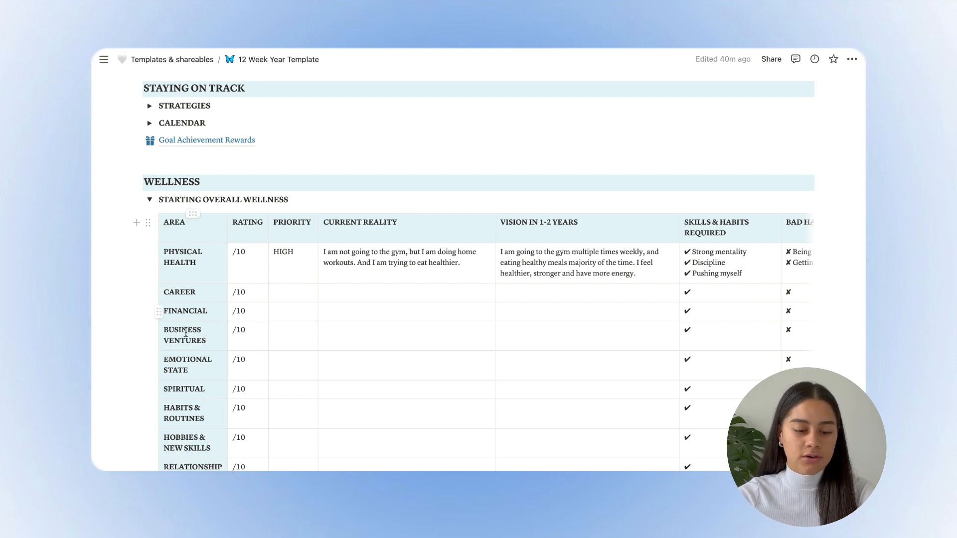
{"action": "scroll", "coordinate": [189, 369], "scroll_direction": "down", "scroll_amount": 5}
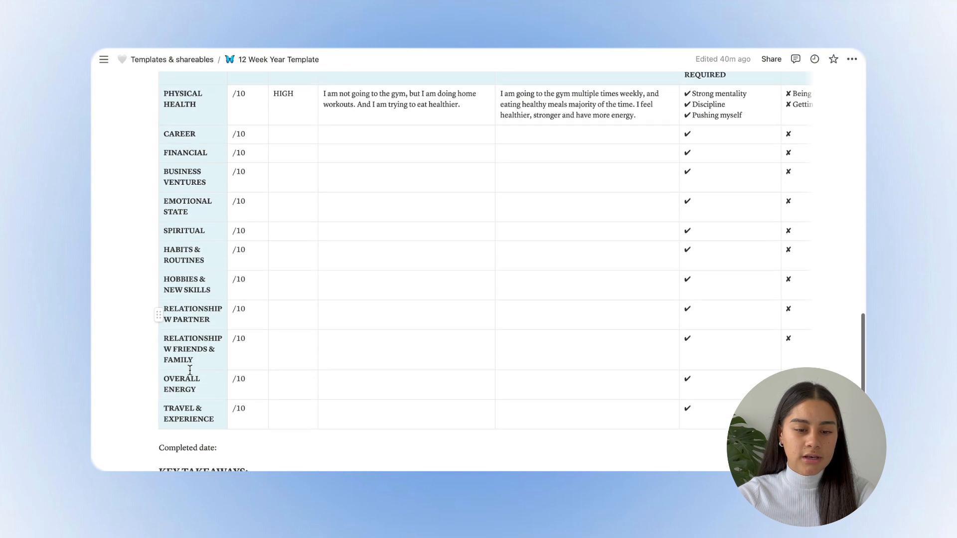
{"action": "scroll", "coordinate": [190, 370], "scroll_direction": "up", "scroll_amount": 1}
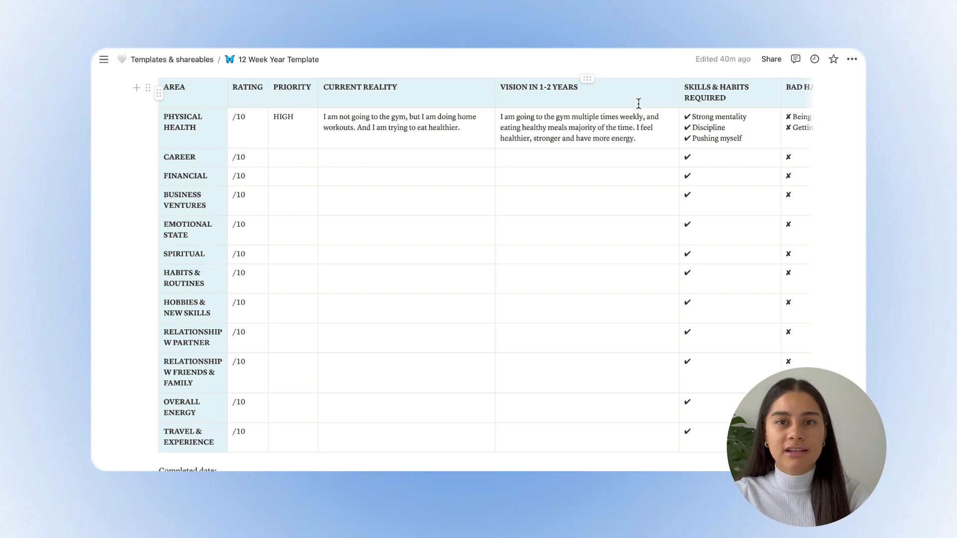
{"action": "scroll", "coordinate": [640, 102], "scroll_direction": "right", "scroll_amount": 3}
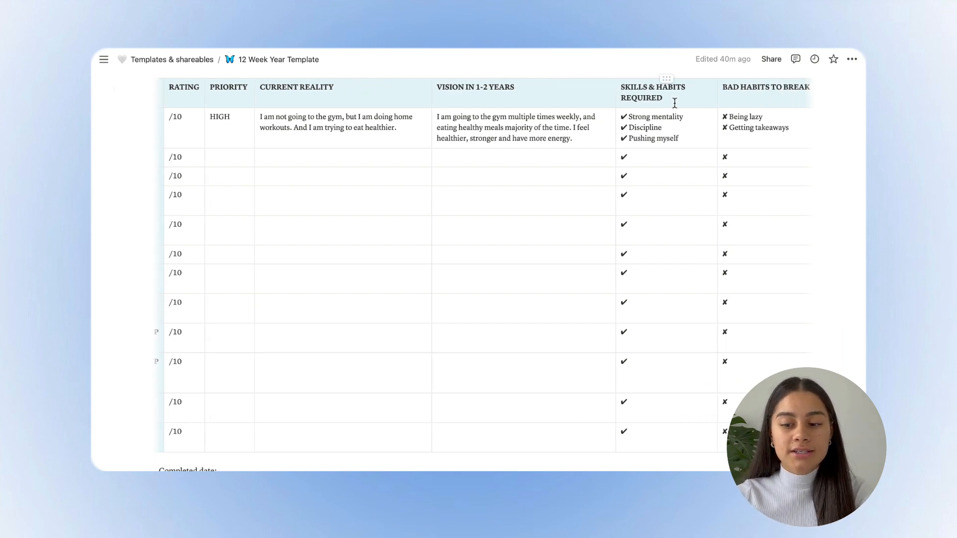
{"action": "scroll", "coordinate": [675, 102], "scroll_direction": "right", "scroll_amount": 1}
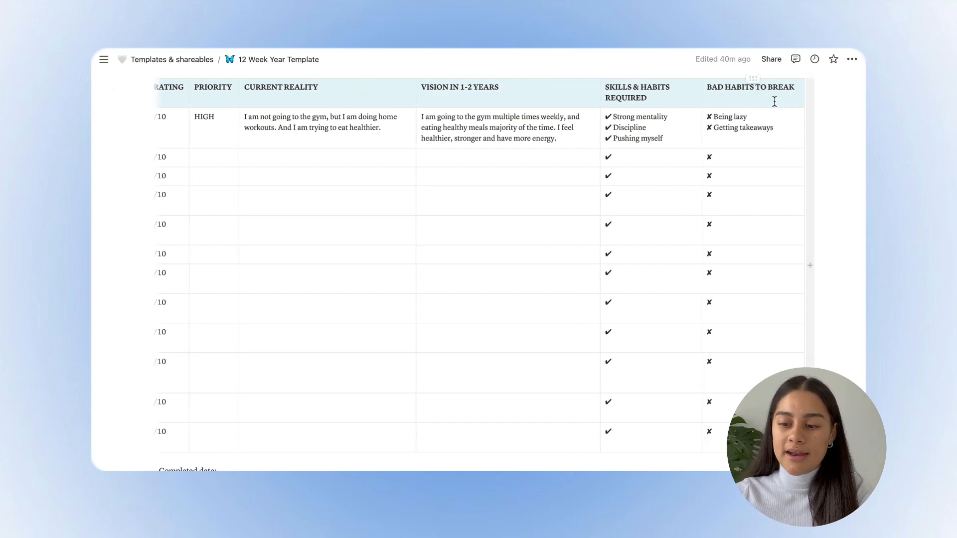
{"action": "scroll", "coordinate": [522, 144], "scroll_direction": "left", "scroll_amount": 4}
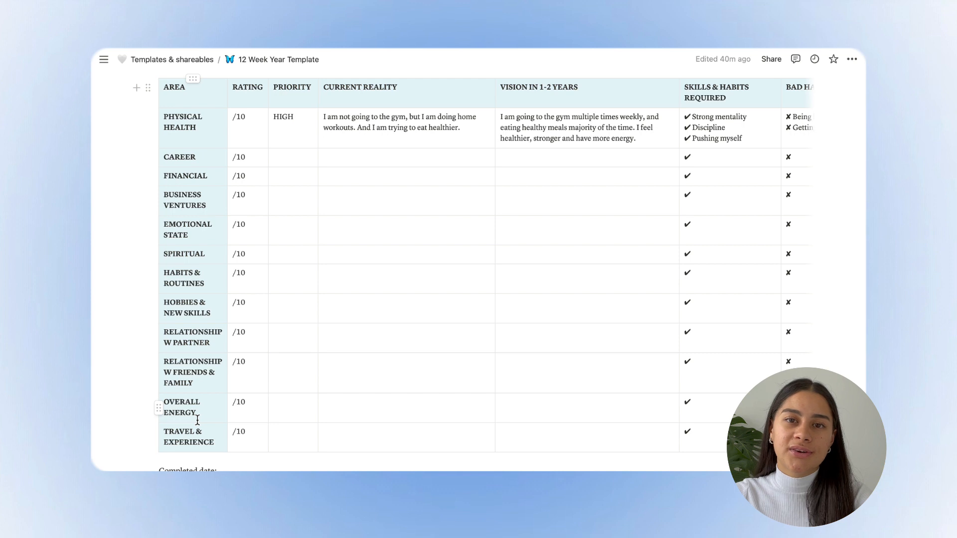
{"action": "scroll", "coordinate": [197, 420], "scroll_direction": "down", "scroll_amount": 5}
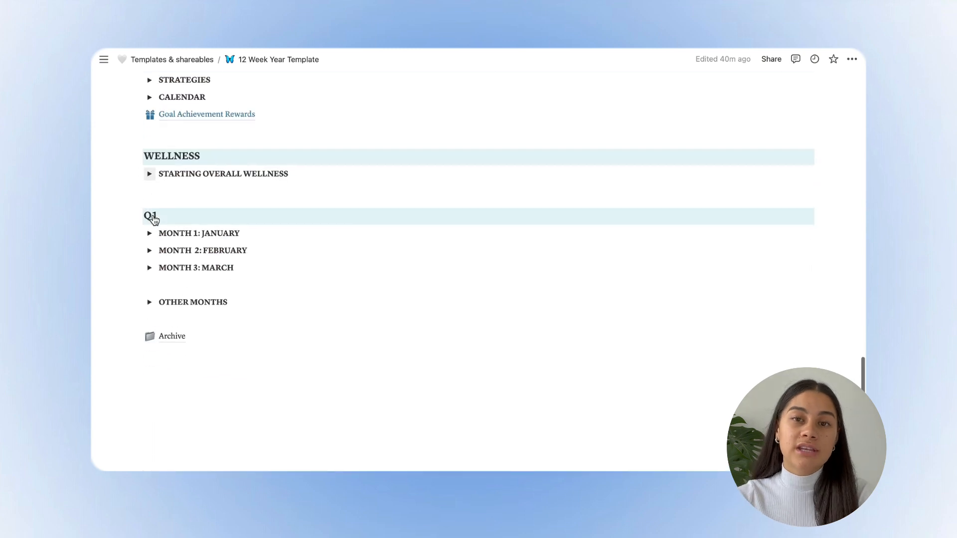
Step: Expand the Month 1: January section under Q1 and its Daily Tracker
{"action": "scroll", "coordinate": [153, 217], "scroll_direction": "down", "scroll_amount": 1}
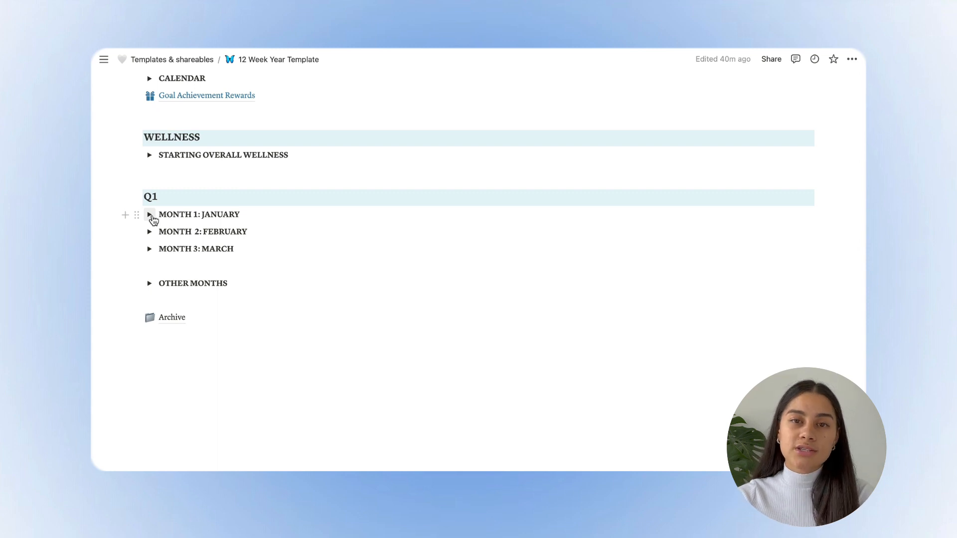
{"action": "left_click", "coordinate": [149, 215]}
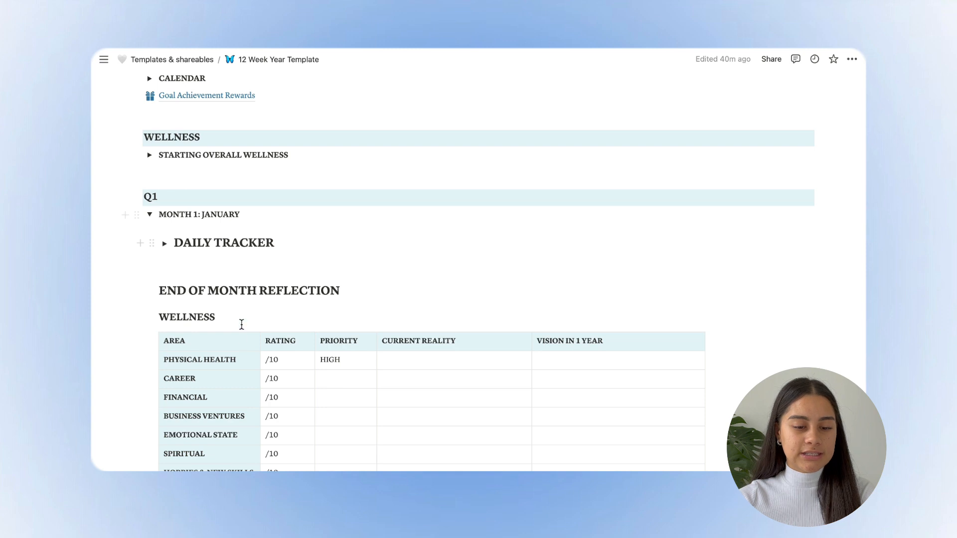
{"action": "scroll", "coordinate": [380, 271], "scroll_direction": "down", "scroll_amount": 3}
{"action": "scroll", "coordinate": [381, 270], "scroll_direction": "down", "scroll_amount": 1}
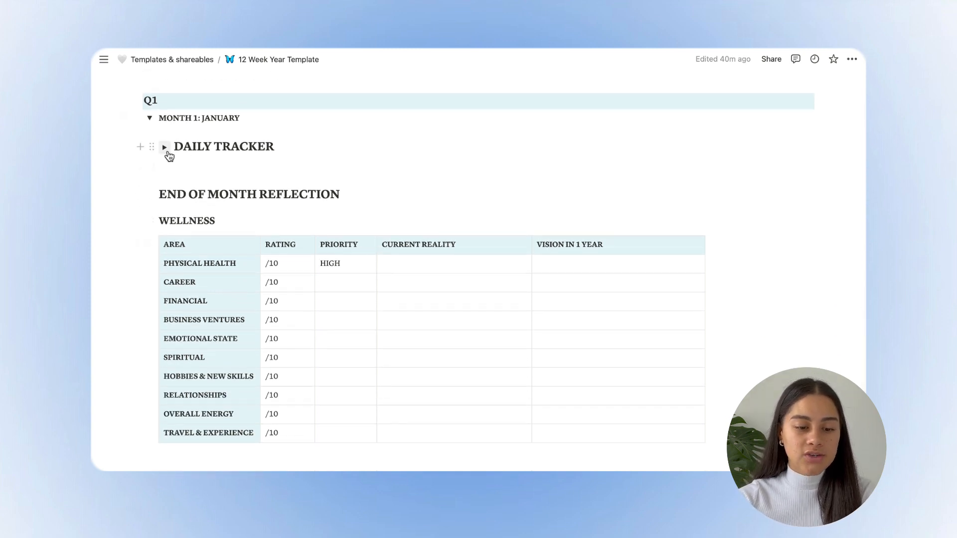
{"action": "left_click", "coordinate": [165, 147]}
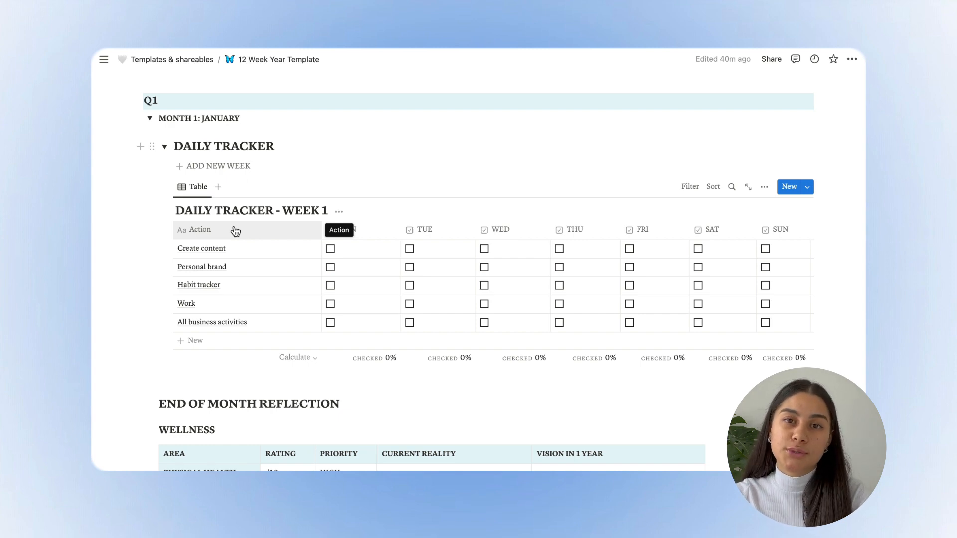
Step: Tick the Monday checkbox for Create content in the Week 1 tracker and clear it again
{"action": "left_click", "coordinate": [333, 249]}
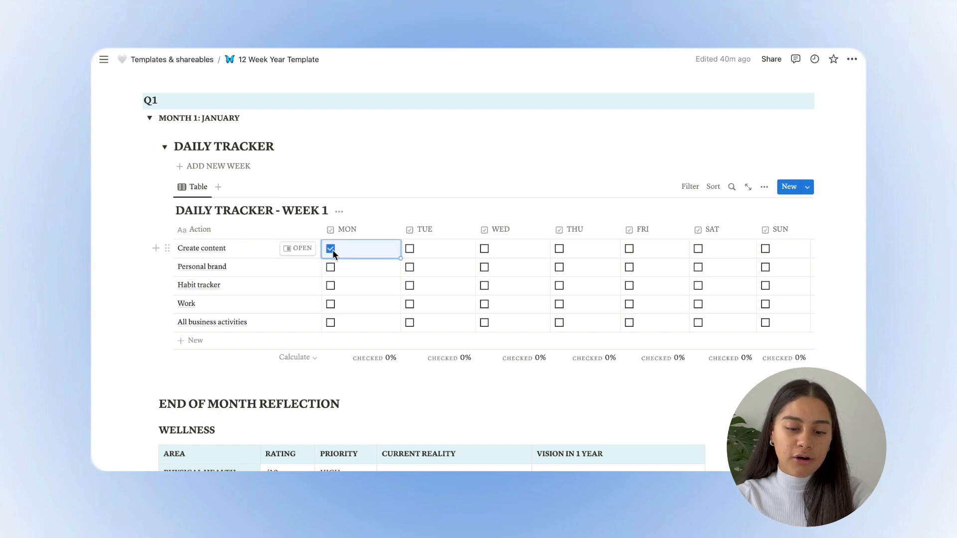
{"action": "left_click", "coordinate": [410, 249]}
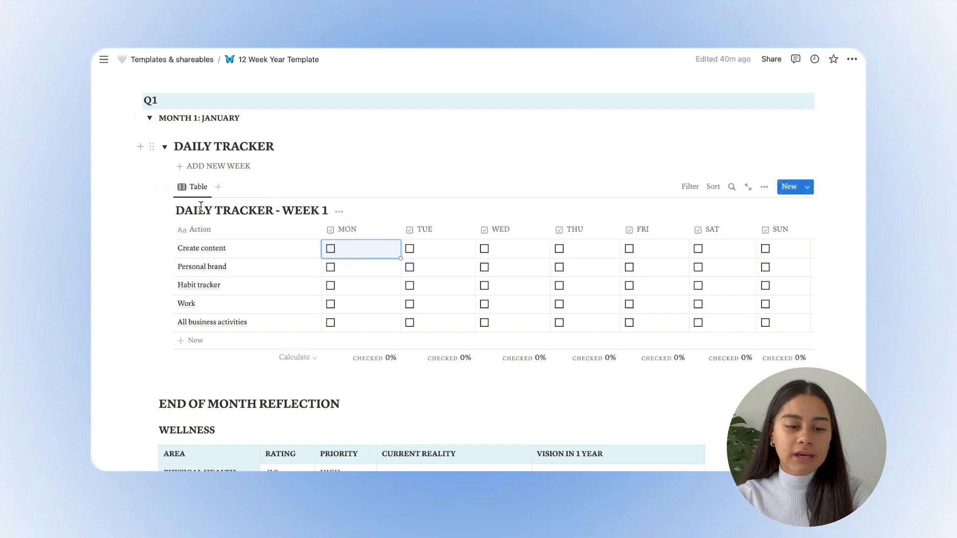
Step: Add a new weekly tracker to the Daily Tracker section and rename it DAILY TRACKER - WEEK 2
{"action": "left_click", "coordinate": [216, 169]}
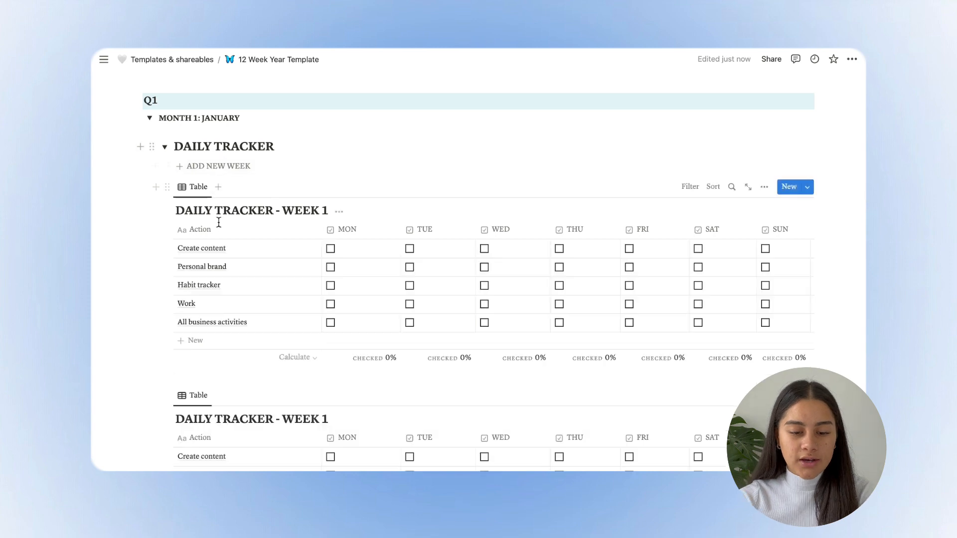
{"action": "left_click", "coordinate": [329, 211]}
{"action": "key", "text": "BackSpace"}
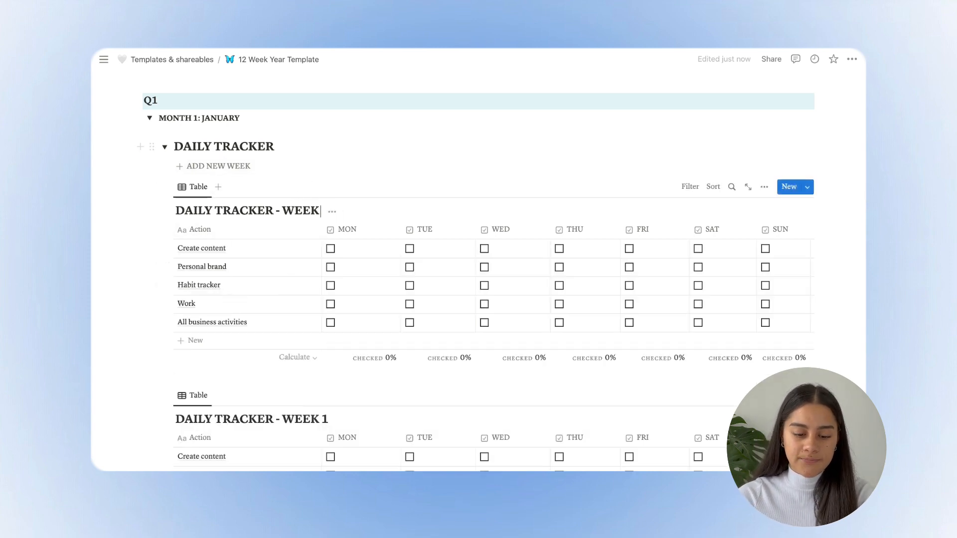
{"action": "type", "text": "2"}
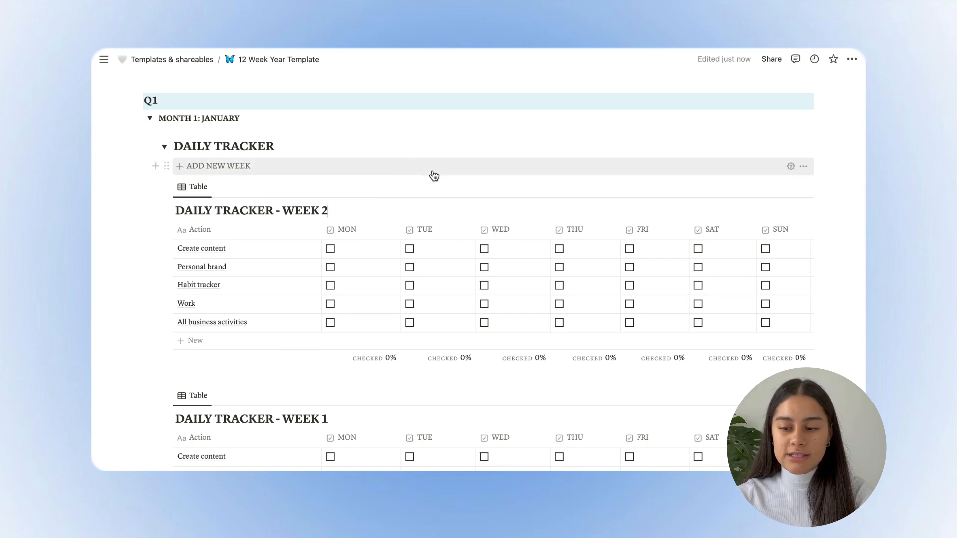
Step: Edit the ADD NEW WEEK button's template, replacing the Create content action with Journal, and close the configuration
{"action": "left_click", "coordinate": [791, 168]}
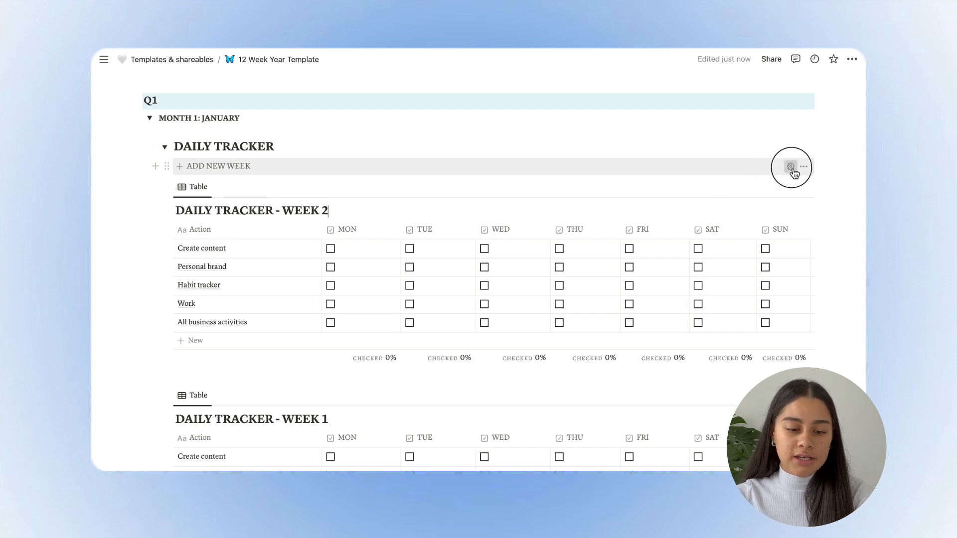
{"action": "scroll", "coordinate": [503, 274], "scroll_direction": "down", "scroll_amount": 3}
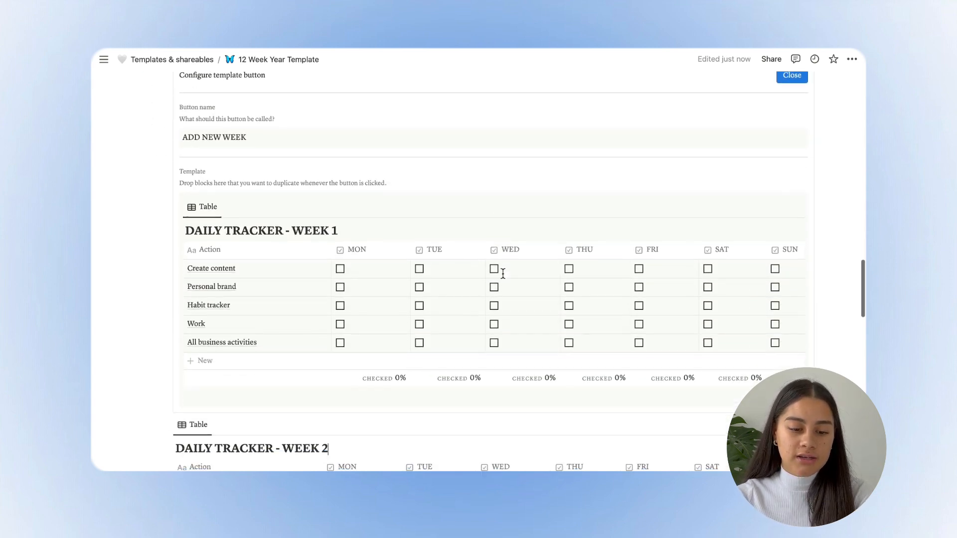
{"action": "left_click", "coordinate": [237, 274]}
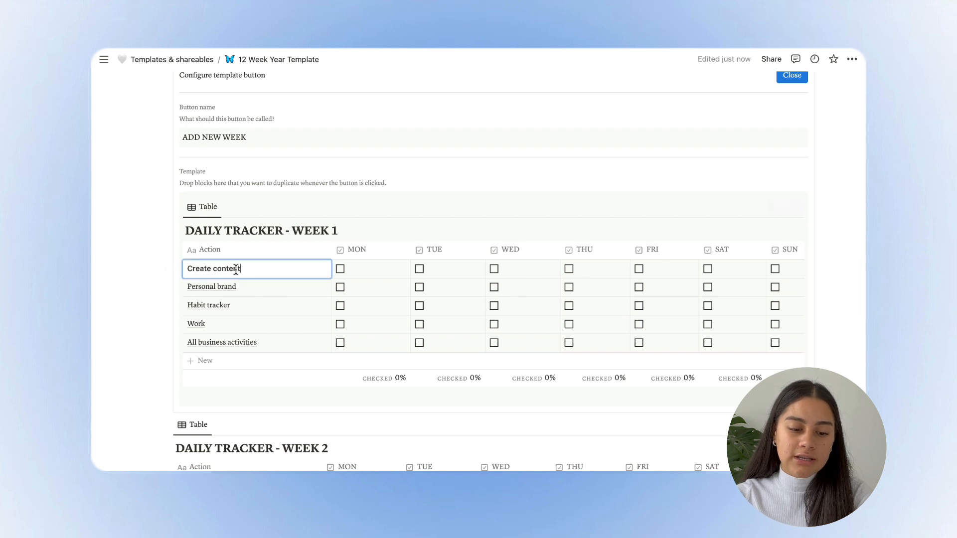
{"action": "left_click_drag", "start_coordinate": [251, 270], "coordinate": [189, 271]}
{"action": "left_click", "coordinate": [251, 270]}
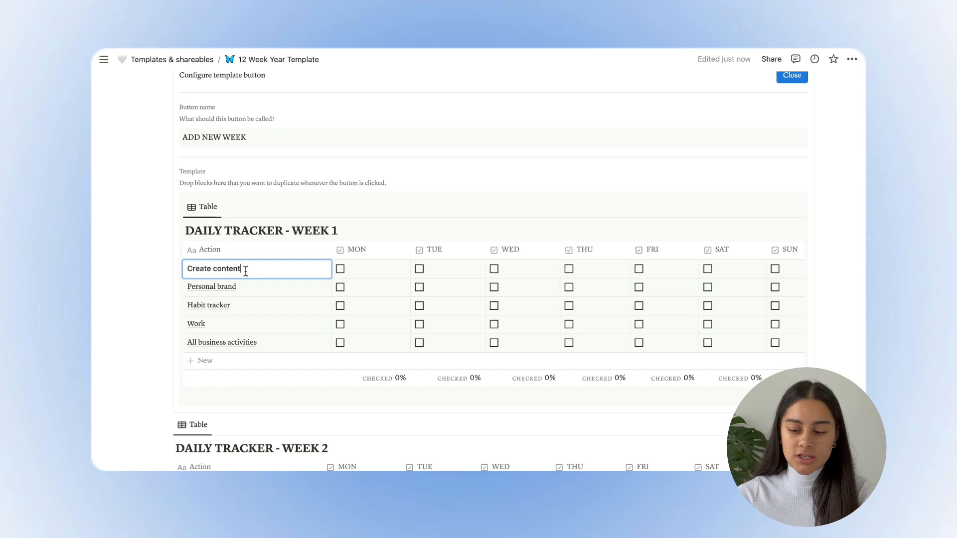
{"action": "left_click_drag", "start_coordinate": [245, 272], "coordinate": [183, 269]}
{"action": "key", "text": "BackSpace"}
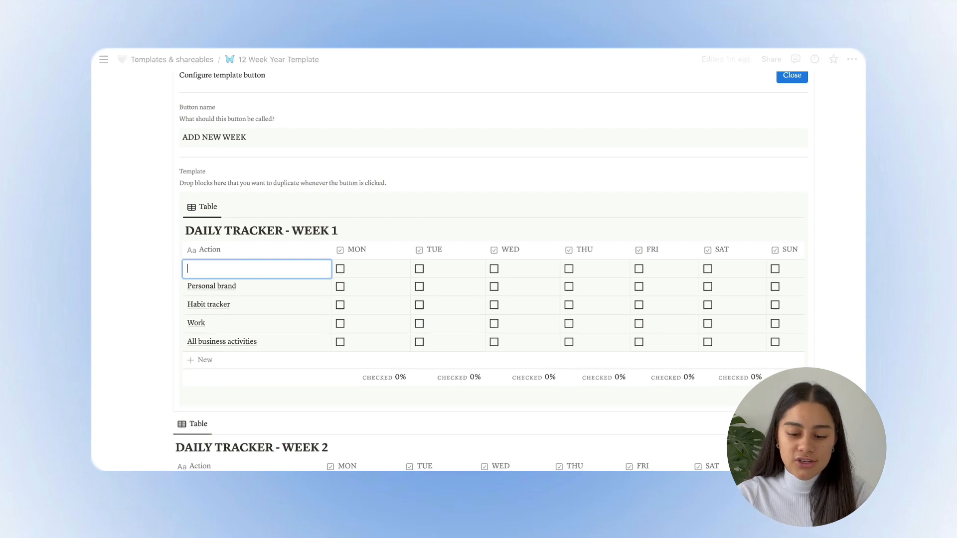
{"action": "type", "text": "Journal"}
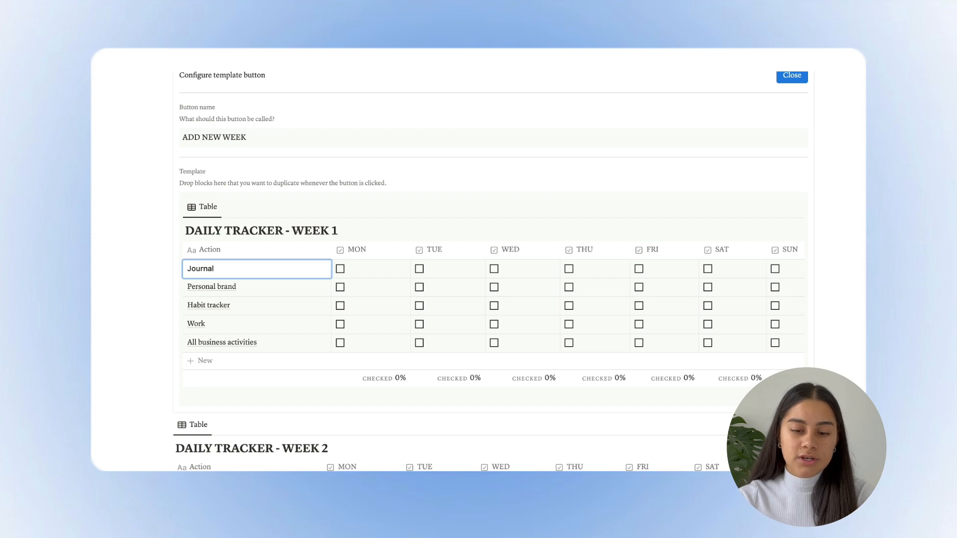
{"action": "key", "text": "Return"}
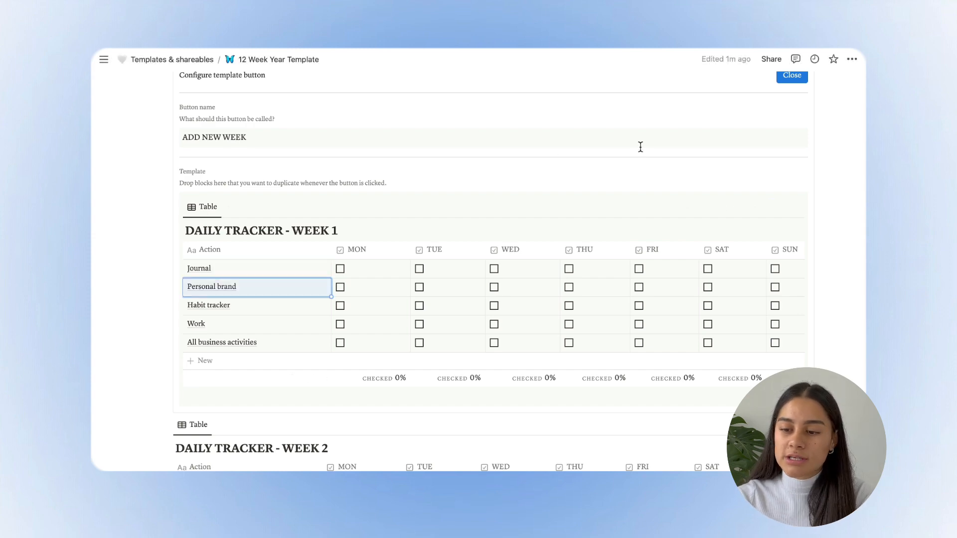
{"action": "scroll", "coordinate": [638, 148], "scroll_direction": "up", "scroll_amount": 2}
{"action": "left_click", "coordinate": [792, 125]}
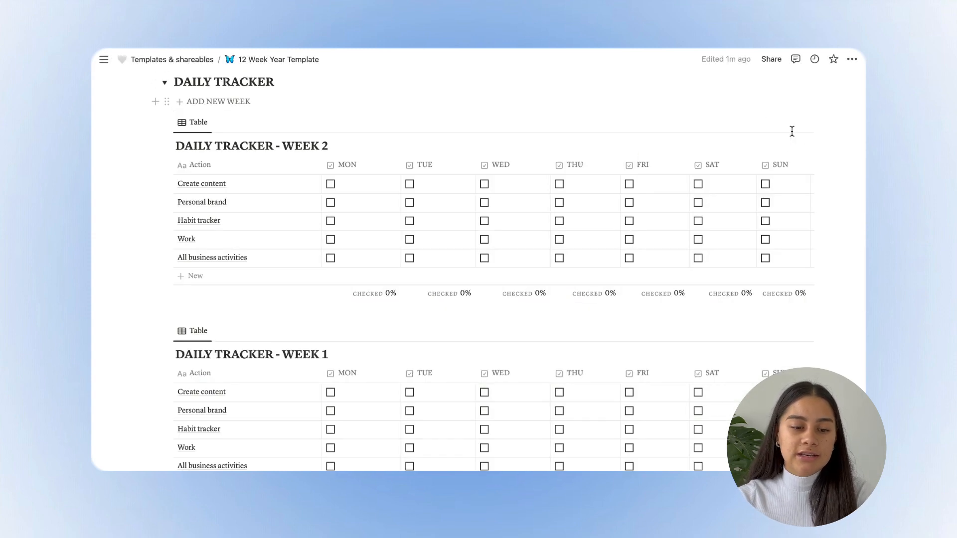
Step: Add another weekly tracker from the updated template and collapse the Daily Tracker section
{"action": "scroll", "coordinate": [246, 118], "scroll_direction": "up", "scroll_amount": 3}
{"action": "left_click", "coordinate": [235, 158]}
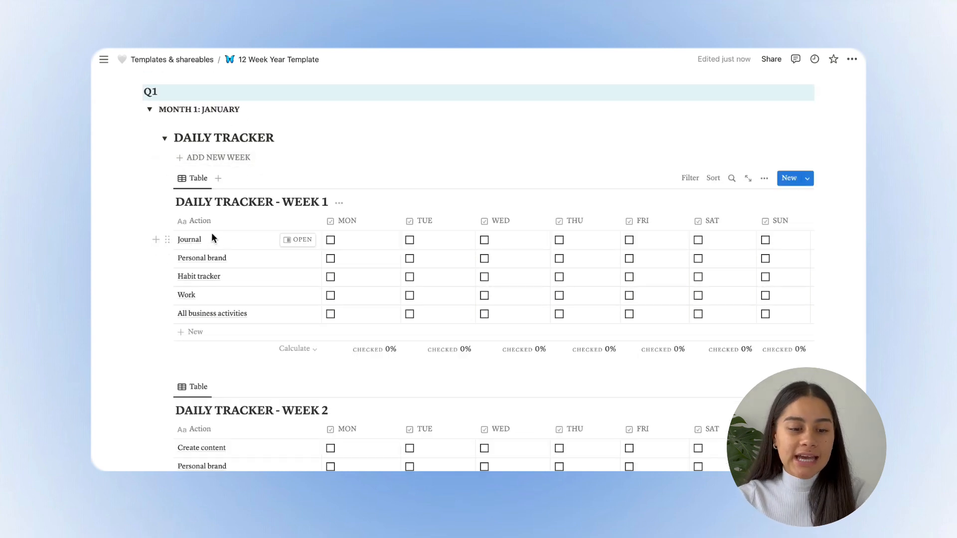
{"action": "left_click", "coordinate": [165, 139]}
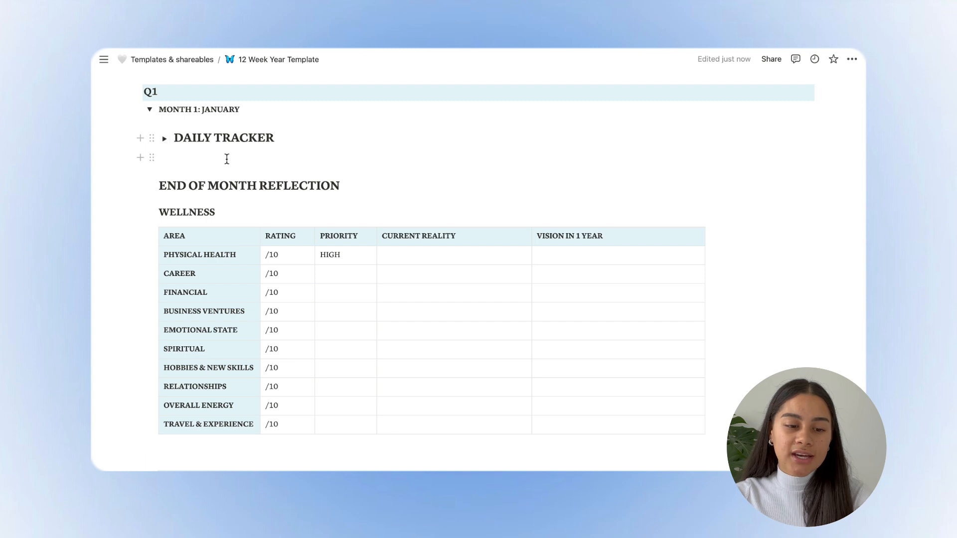
Step: Review January's End of Month Reflection, covering its wellness table and monthly goals section, and collapse the January toggle
{"action": "scroll", "coordinate": [260, 184], "scroll_direction": "down", "scroll_amount": 2}
{"action": "scroll", "coordinate": [260, 181], "scroll_direction": "up", "scroll_amount": 1}
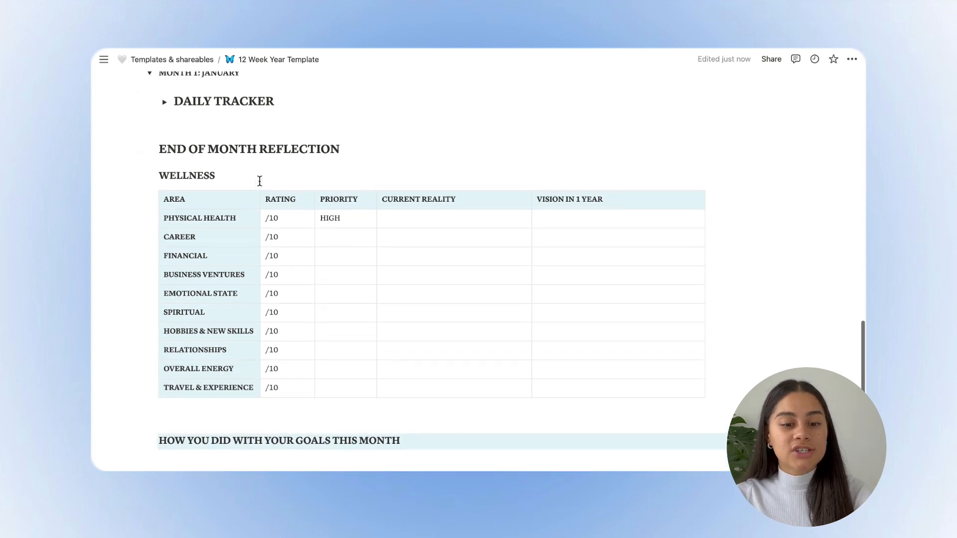
{"action": "scroll", "coordinate": [241, 167], "scroll_direction": "down", "scroll_amount": 1}
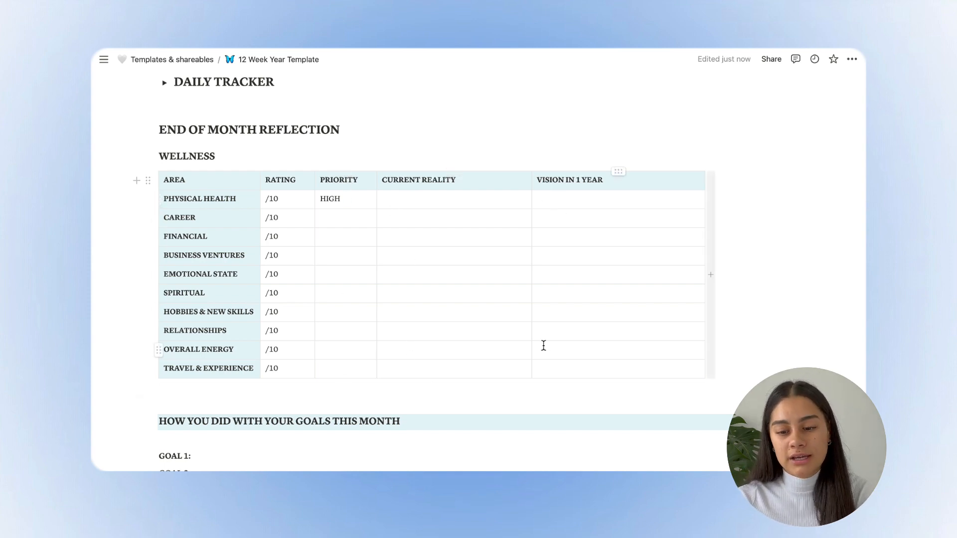
{"action": "scroll", "coordinate": [543, 344], "scroll_direction": "down", "scroll_amount": 5}
{"action": "scroll", "coordinate": [429, 357], "scroll_direction": "up", "scroll_amount": 1}
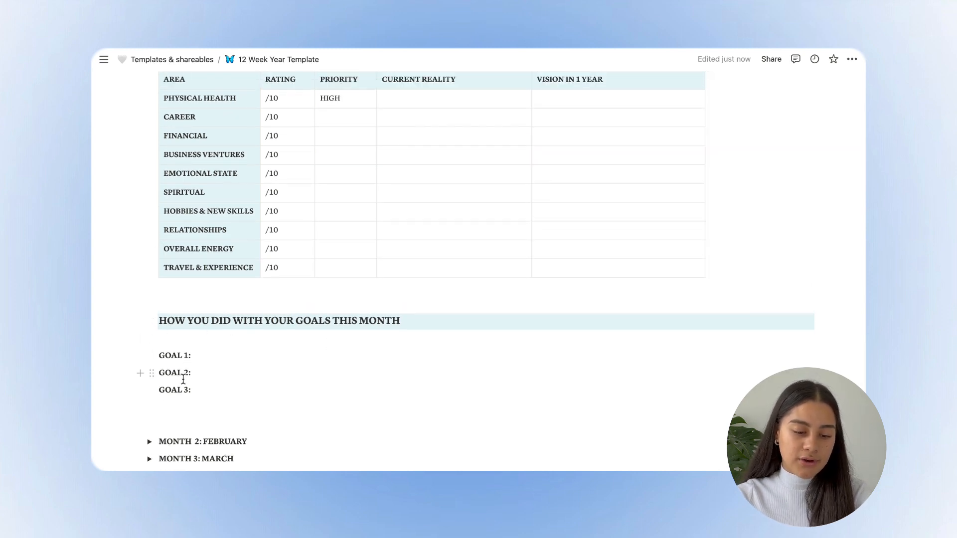
{"action": "scroll", "coordinate": [256, 235], "scroll_direction": "up", "scroll_amount": 8}
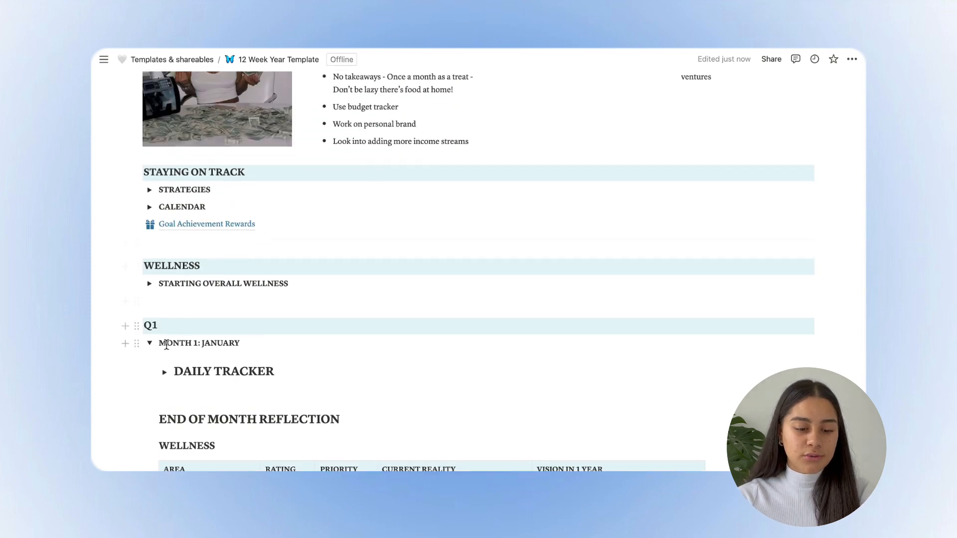
{"action": "left_click", "coordinate": [151, 346]}
{"action": "scroll", "coordinate": [152, 344], "scroll_direction": "down", "scroll_amount": 2}
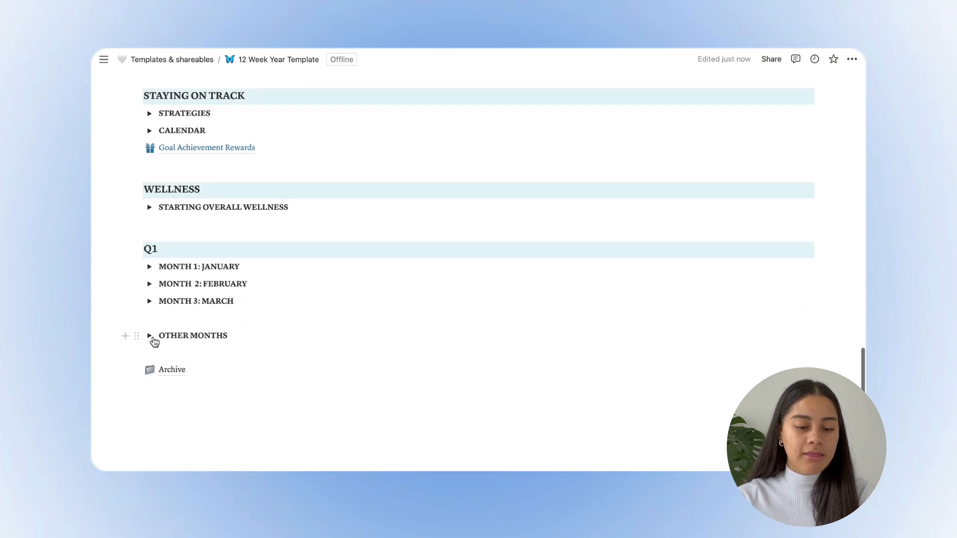
Step: Expand the February toggle under Q1 to view its layout and collapse it again
{"action": "left_click", "coordinate": [152, 292]}
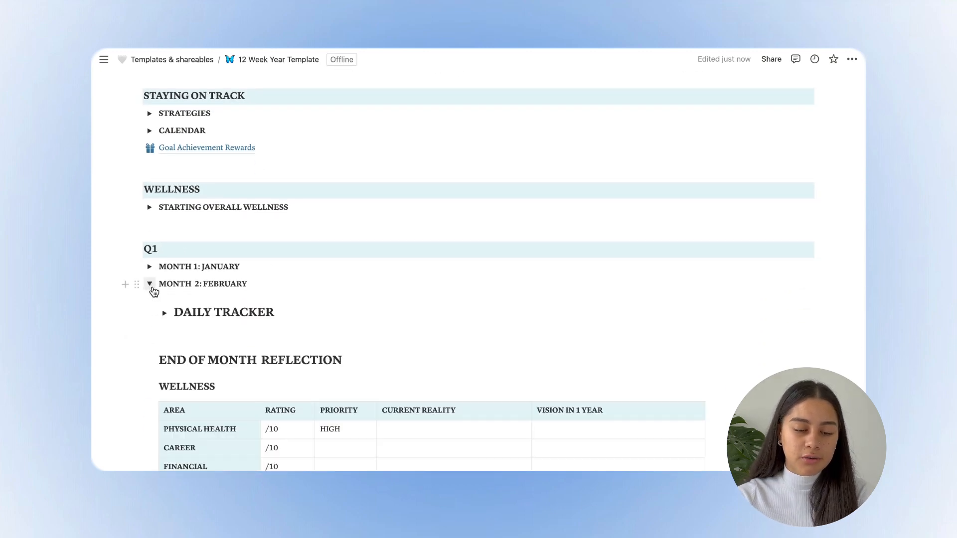
{"action": "left_click", "coordinate": [149, 285]}
{"action": "scroll", "coordinate": [297, 265], "scroll_direction": "down", "scroll_amount": 2}
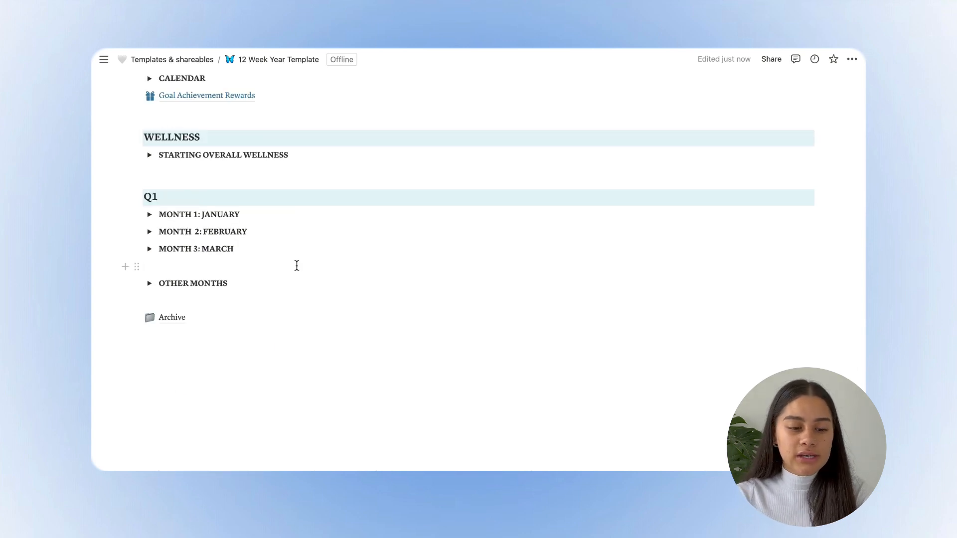
Step: Move the Q1 heading with its January, February and March toggles into the Archive page and place them under 2023
{"action": "left_click_drag", "start_coordinate": [115, 200], "coordinate": [182, 251]}
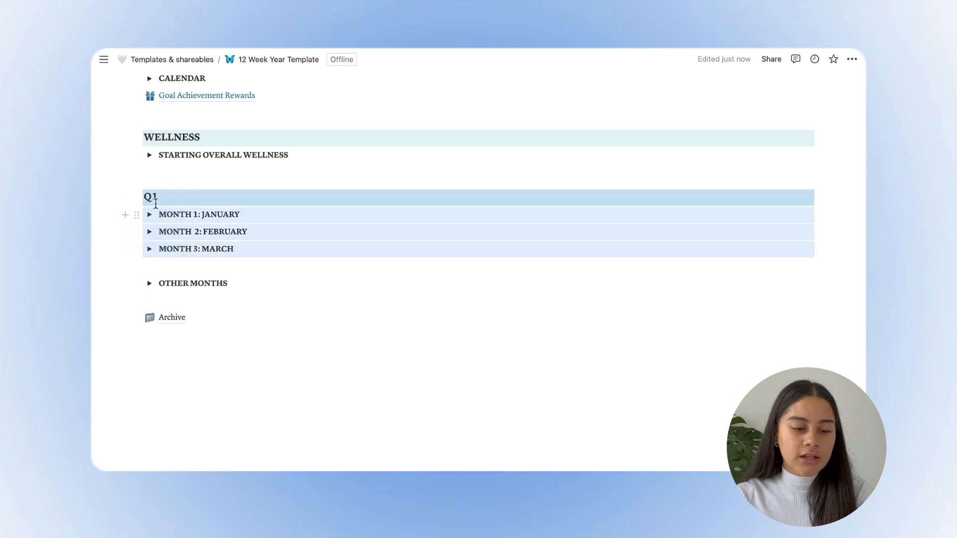
{"action": "left_click_drag", "start_coordinate": [138, 201], "coordinate": [167, 326]}
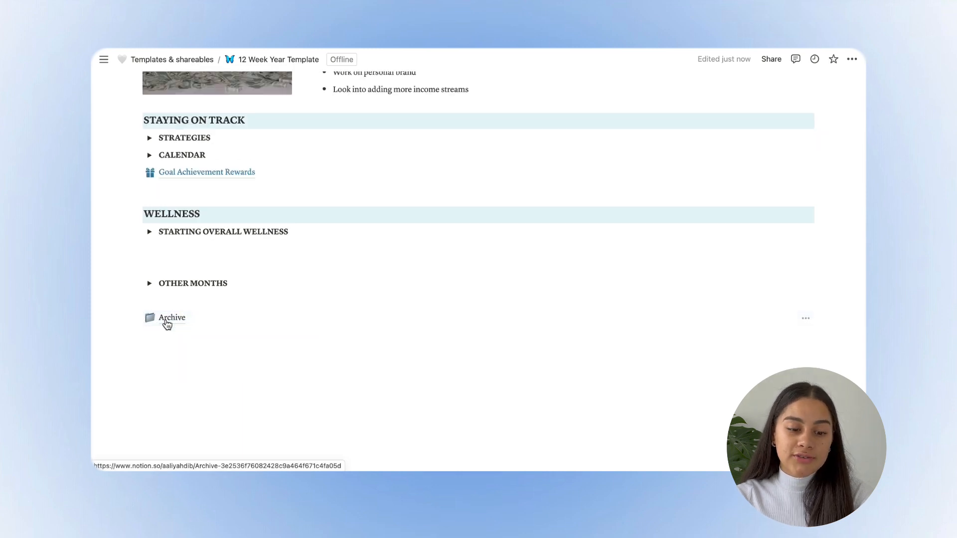
{"action": "left_click", "coordinate": [167, 322]}
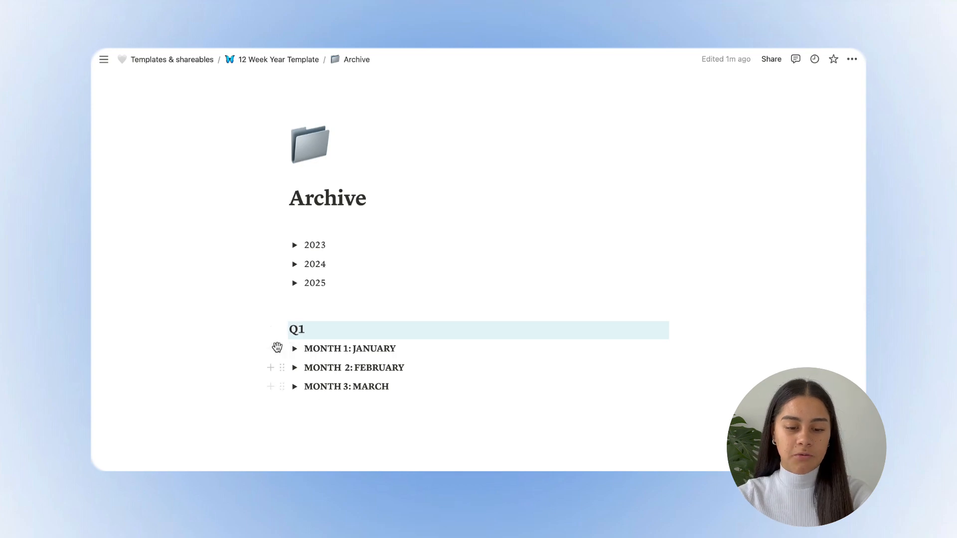
{"action": "left_click_drag", "start_coordinate": [298, 331], "coordinate": [316, 385]}
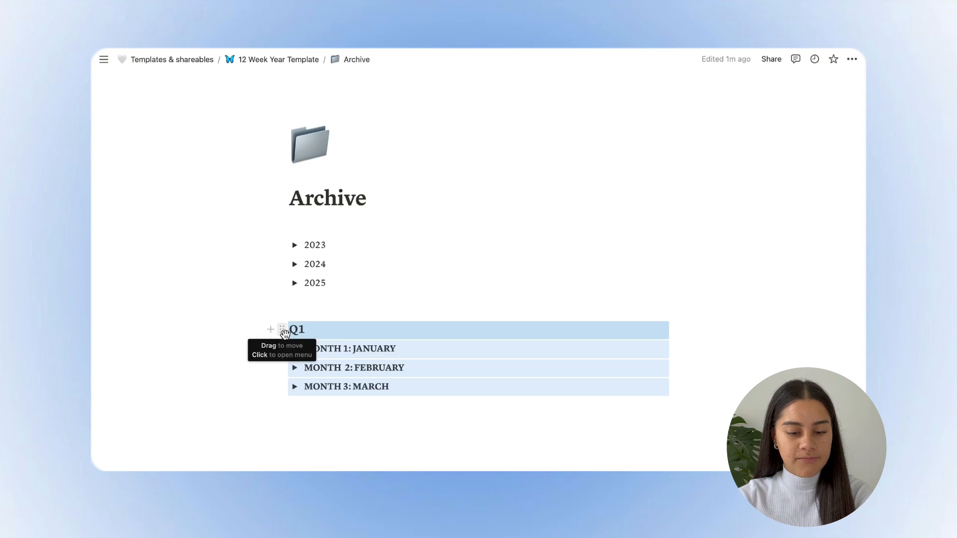
{"action": "left_click_drag", "start_coordinate": [284, 333], "coordinate": [303, 250]}
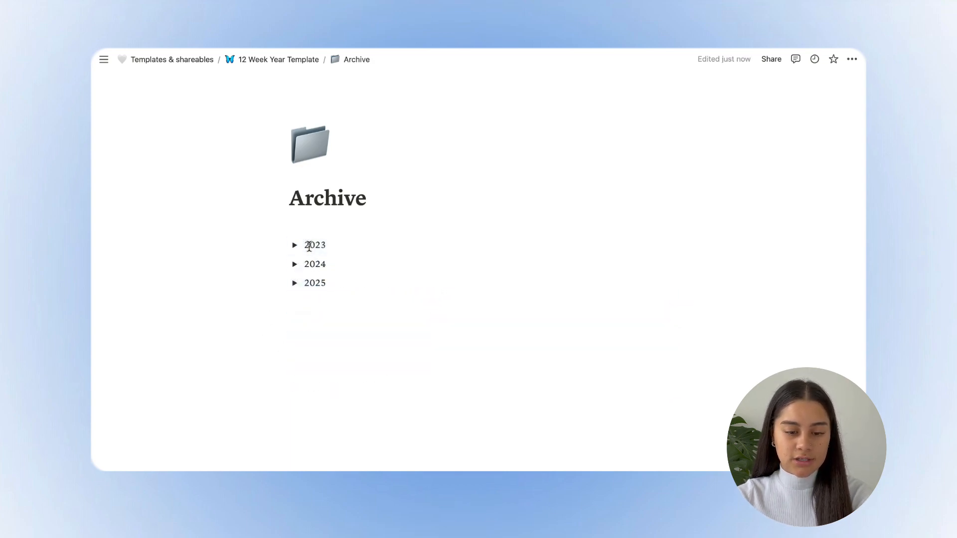
Step: Expand 2023 in the Archive and move the Q1 heading with its three month toggles into the nested Q1 toggle
{"action": "left_click", "coordinate": [294, 246]}
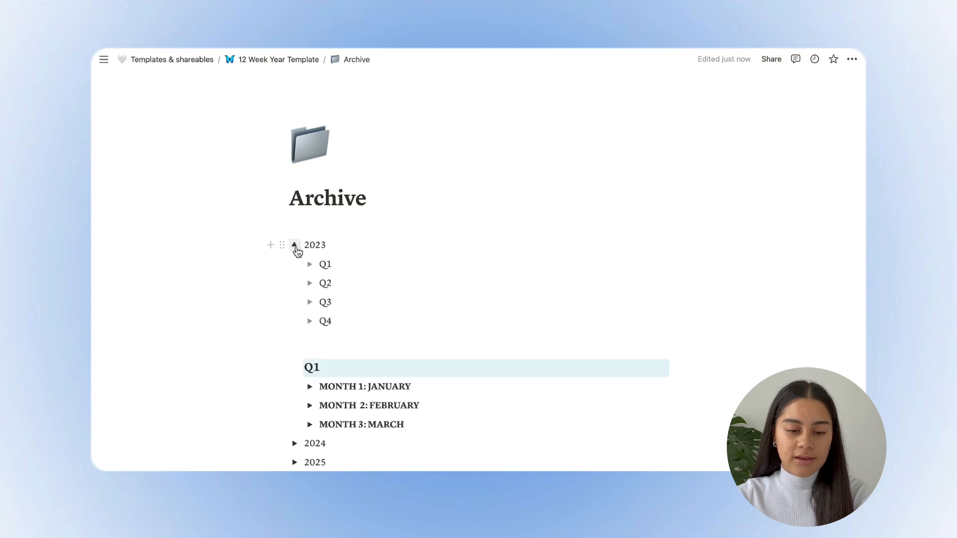
{"action": "scroll", "coordinate": [298, 252], "scroll_direction": "down", "scroll_amount": 3}
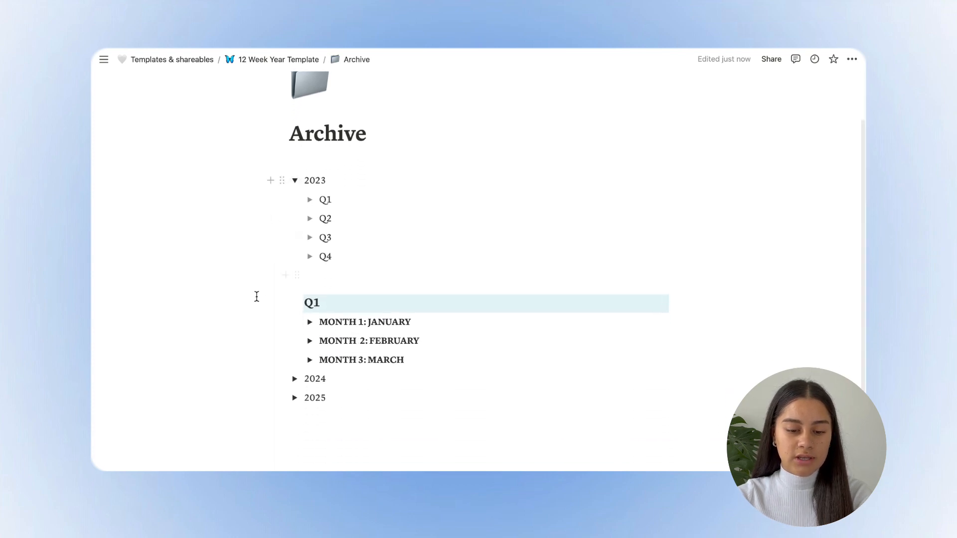
{"action": "left_click", "coordinate": [252, 302]}
{"action": "left_click_drag", "start_coordinate": [252, 301], "coordinate": [332, 364]}
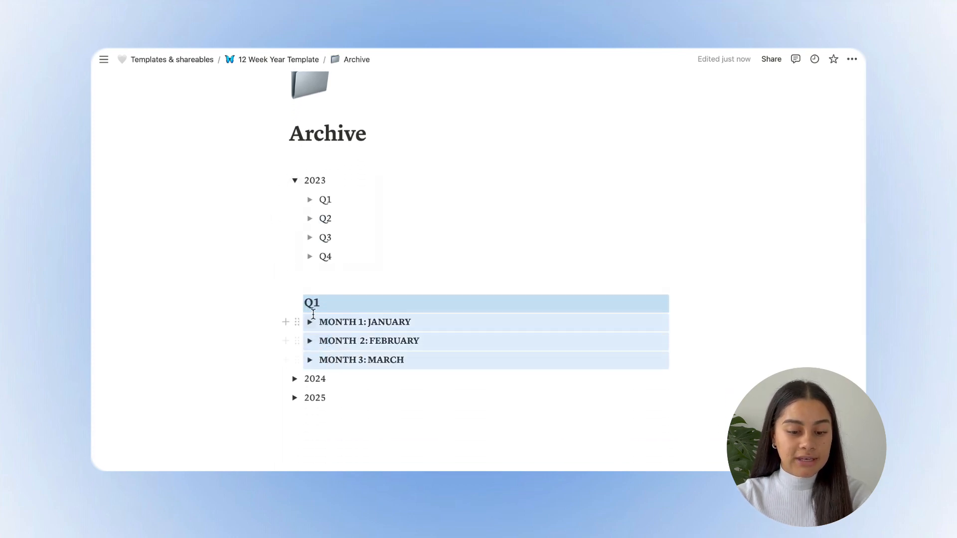
{"action": "left_click_drag", "start_coordinate": [299, 304], "coordinate": [332, 200]}
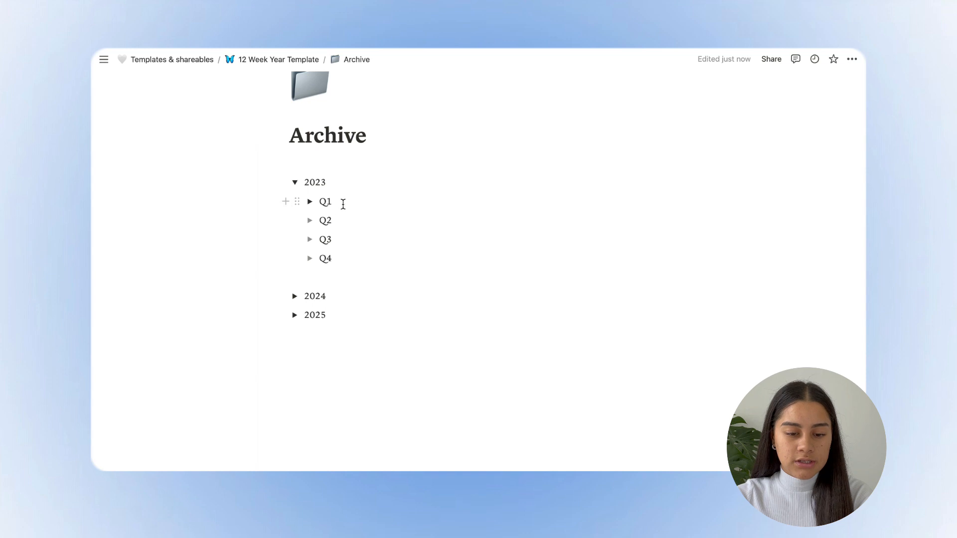
Step: Expand the archived Q1 toggle to check its months, and collapse both Q1 and 2023
{"action": "left_click", "coordinate": [310, 202]}
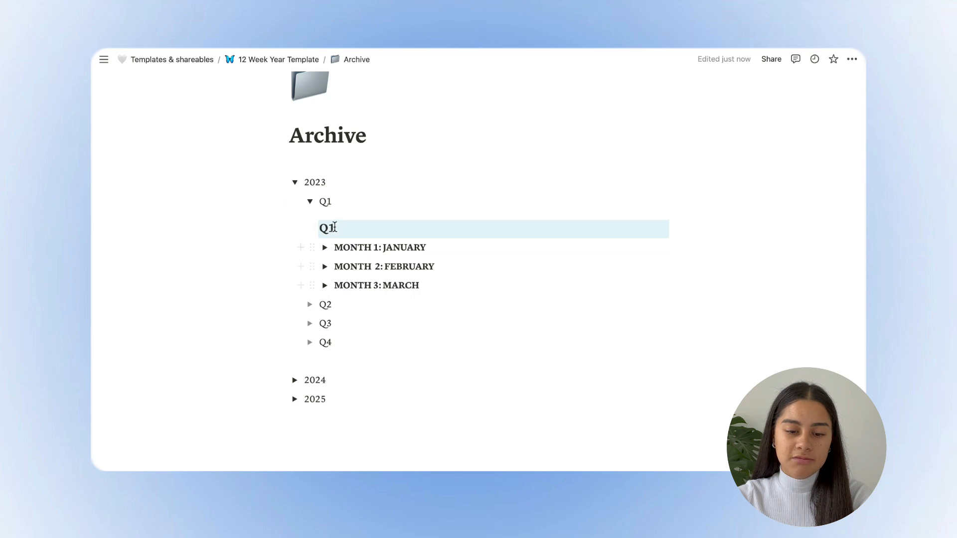
{"action": "left_click", "coordinate": [311, 202]}
{"action": "left_click", "coordinate": [295, 182]}
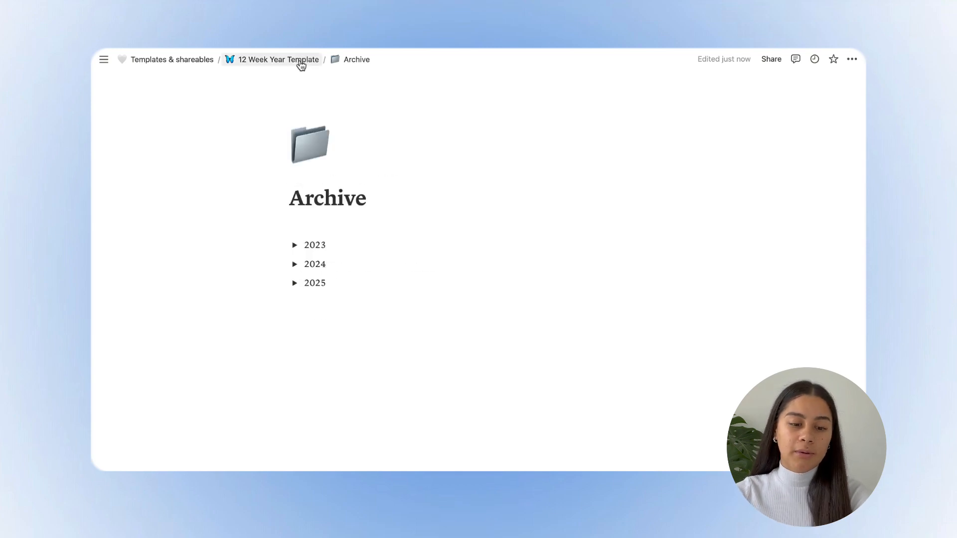
Step: Return to the 12 Week Year Template page and move the Q2 block with April, May and June from OTHER MONTHS to below the Wellness section
{"action": "left_click", "coordinate": [299, 59]}
{"action": "scroll", "coordinate": [421, 178], "scroll_direction": "down", "scroll_amount": 20}
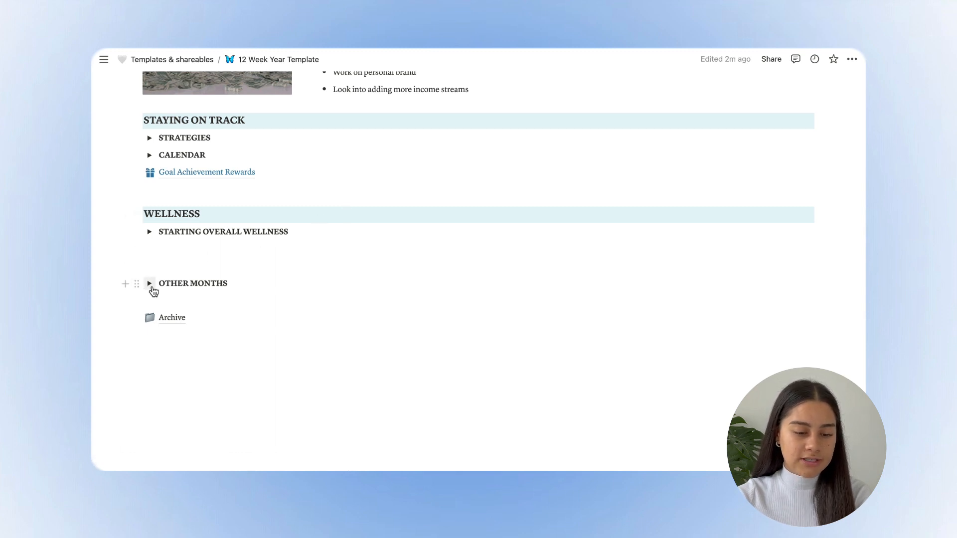
{"action": "left_click", "coordinate": [150, 285]}
{"action": "scroll", "coordinate": [153, 288], "scroll_direction": "down", "scroll_amount": 2}
{"action": "left_click_drag", "start_coordinate": [124, 248], "coordinate": [184, 301]}
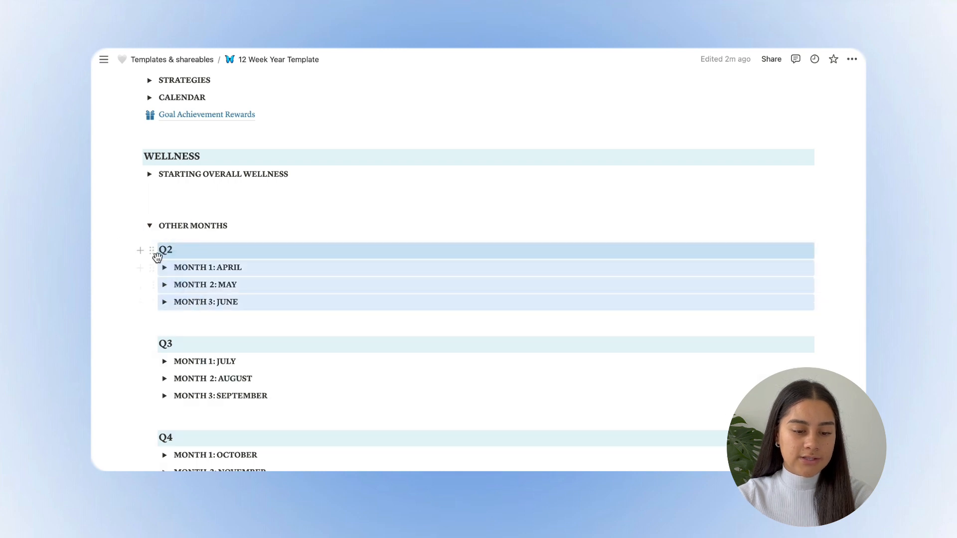
{"action": "left_click_drag", "start_coordinate": [153, 255], "coordinate": [154, 198]}
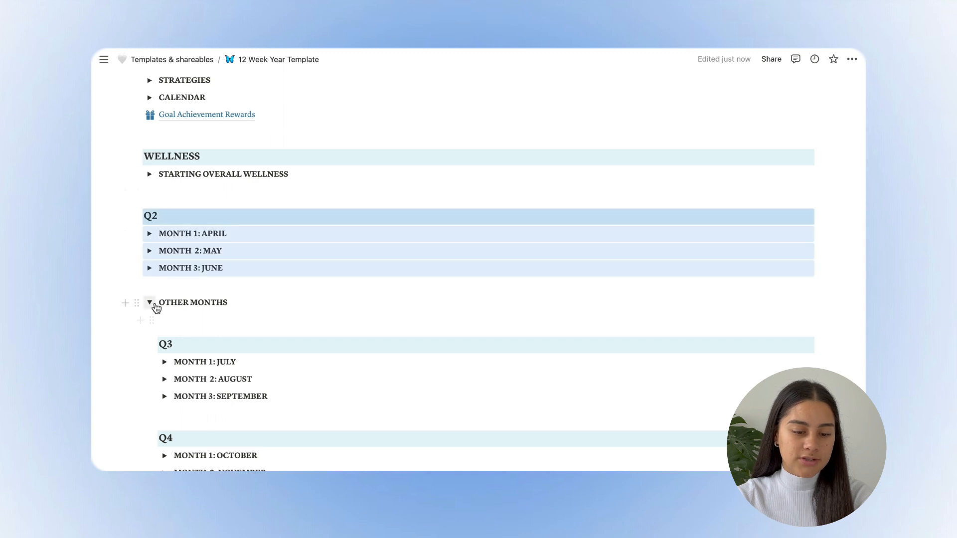
Step: Collapse the OTHER MONTHS toggle and deselect the Q2 blocks
{"action": "scroll", "coordinate": [152, 305], "scroll_direction": "down", "scroll_amount": 1}
{"action": "left_click", "coordinate": [150, 273]}
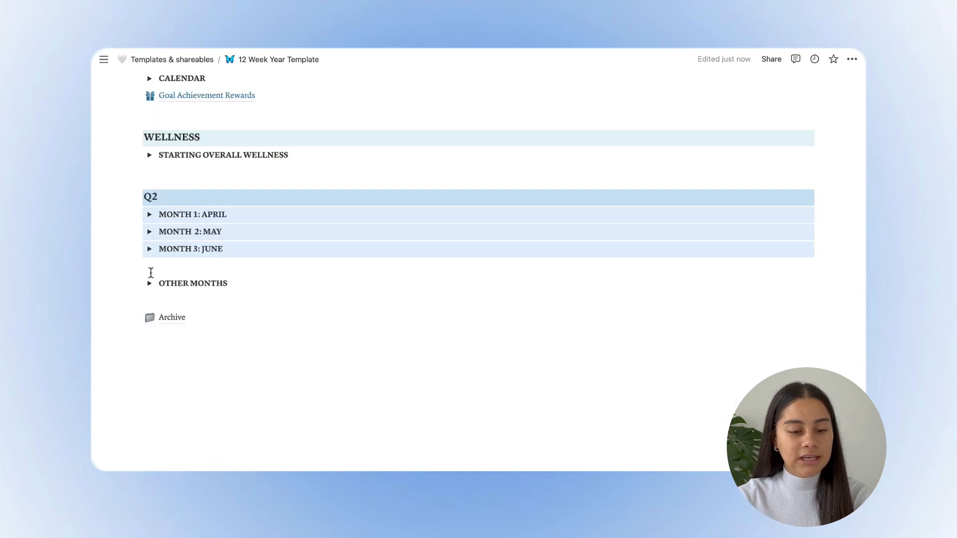
{"action": "left_click", "coordinate": [159, 270]}
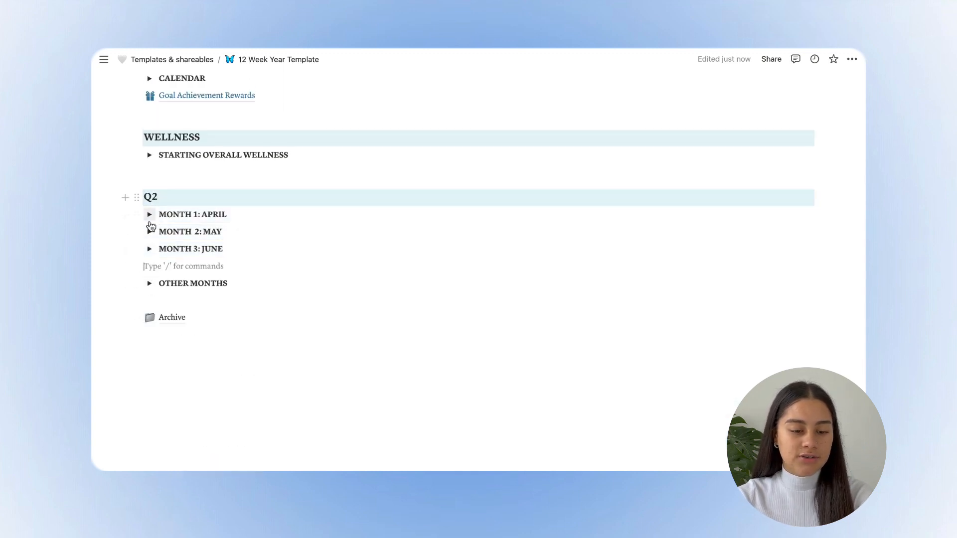
{"action": "left_click", "coordinate": [213, 353]}
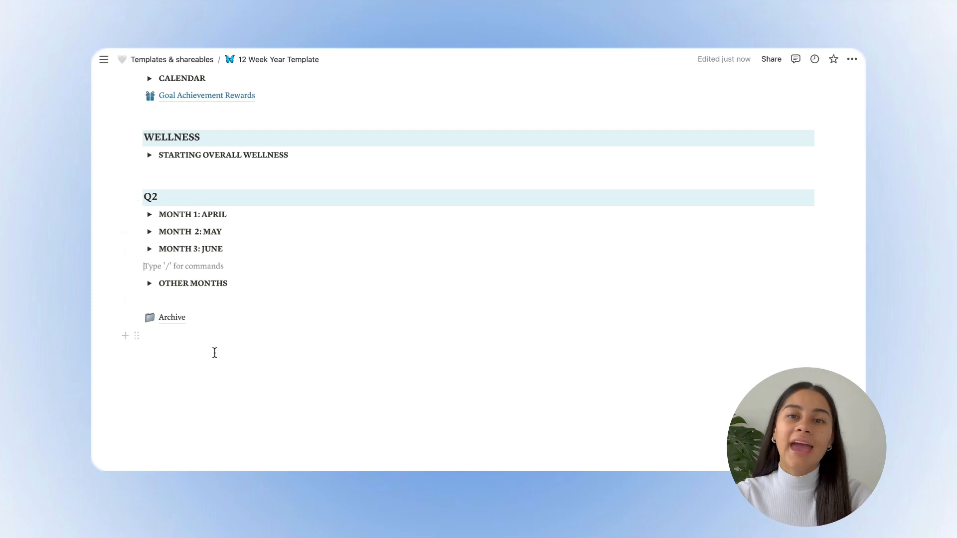